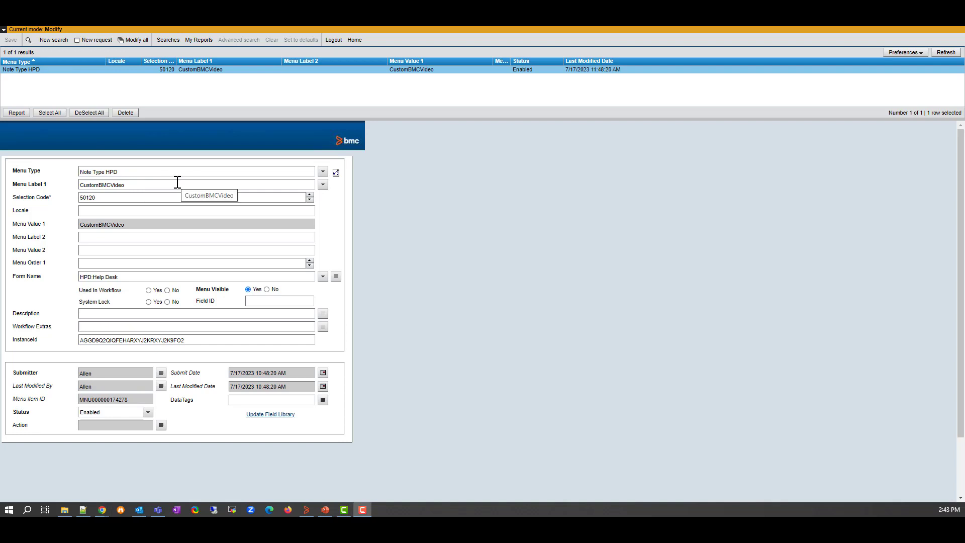
Step: Select the CustomBMCVideo Menu Label 1 value in the Show Activity Types Filter HPD record
double_click(177, 183)
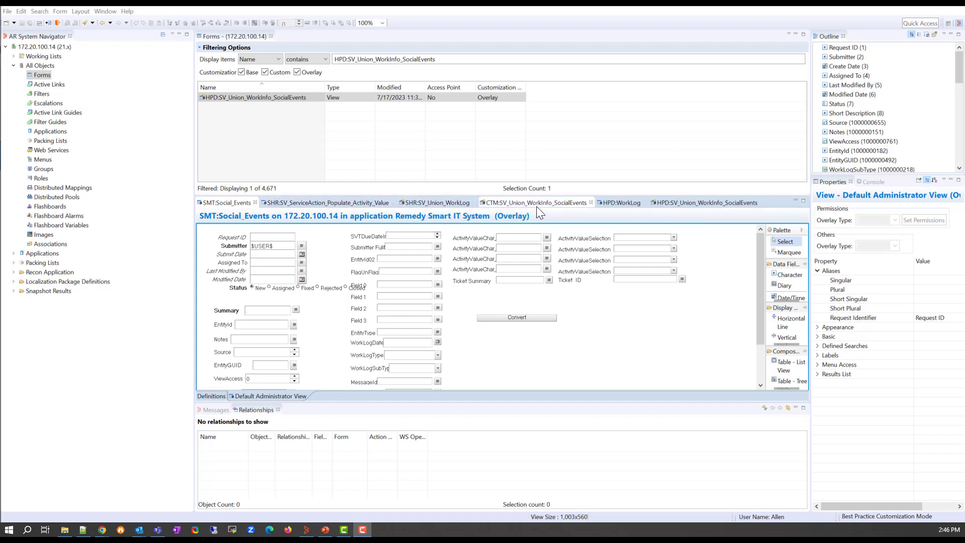
Step: Review the HPD:WorkLog and HPD:SV_Union_WorkInfo_SocialEvents forms, then return to SMT:Social_Events
click(622, 202)
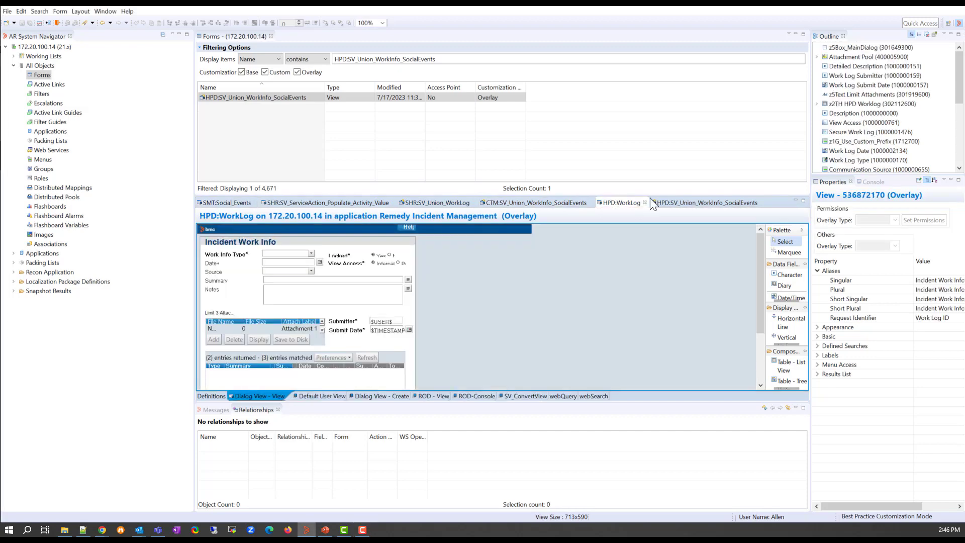
click(710, 204)
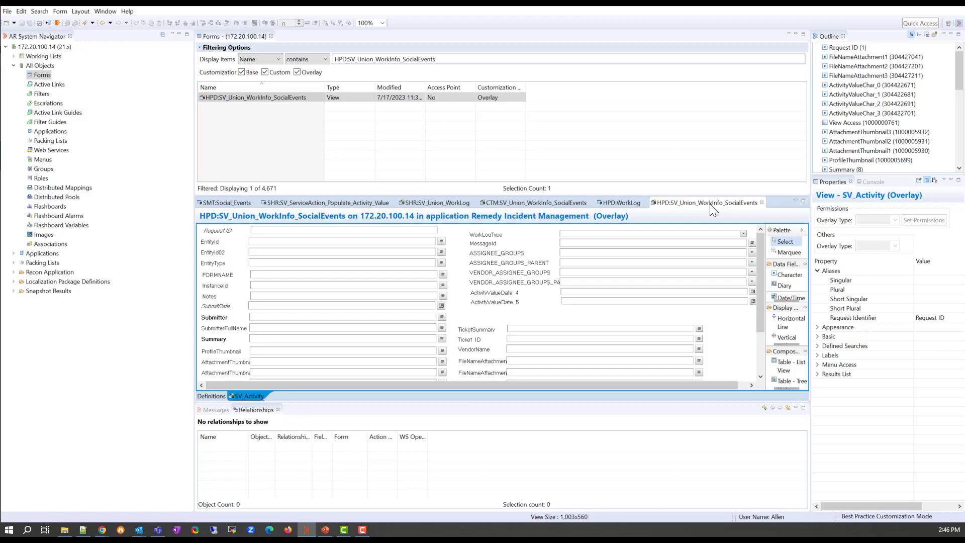
click(214, 201)
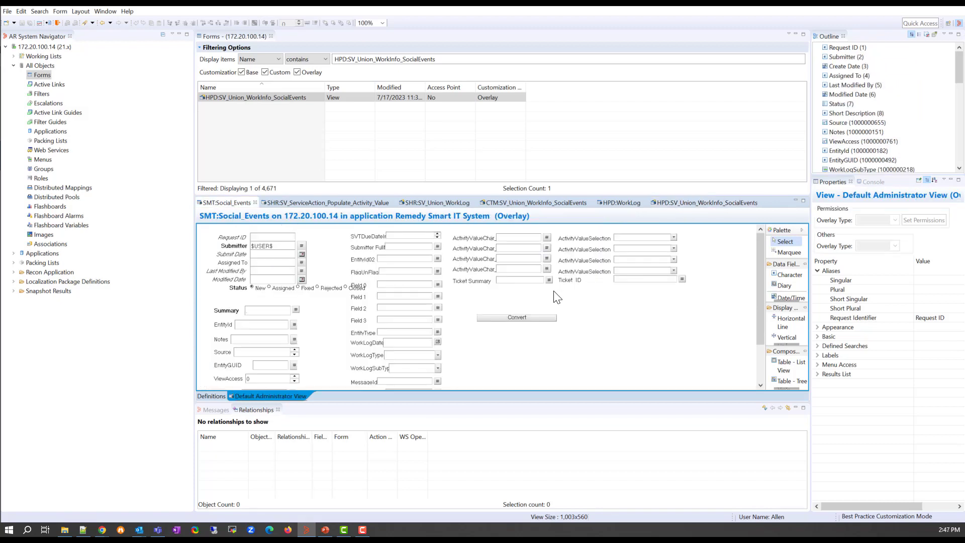
Step: Select SMT:Social_Events' ActivityValueSelection_0 field to show its 183 selection values
click(612, 241)
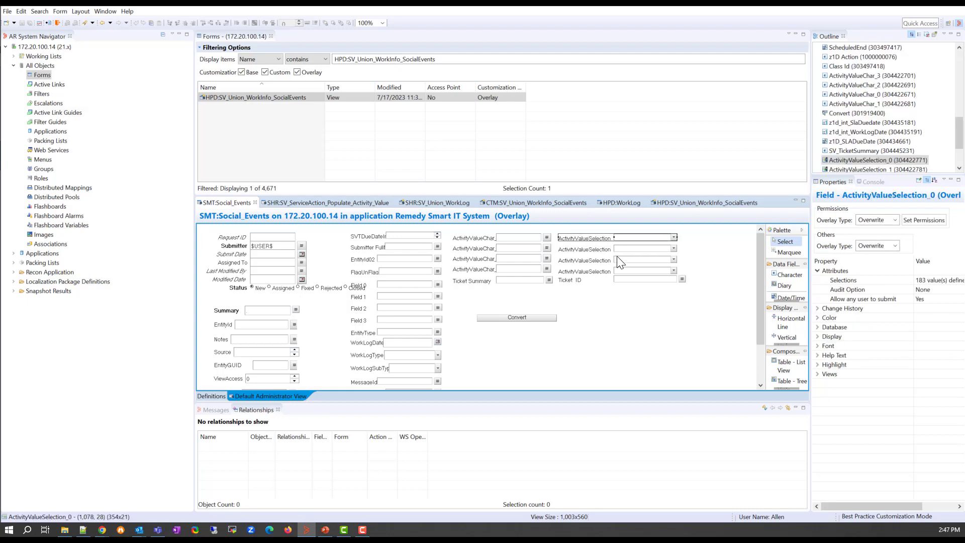
click(621, 272)
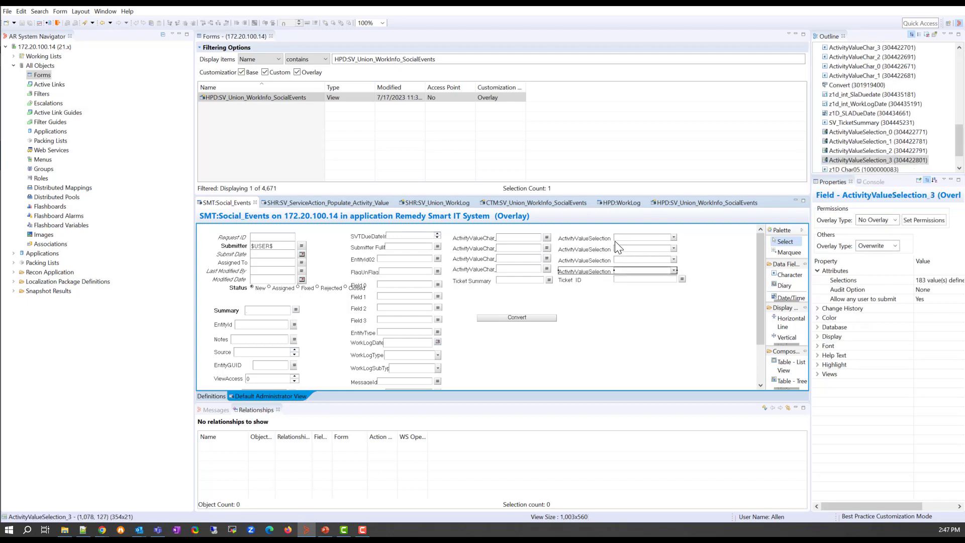
click(614, 242)
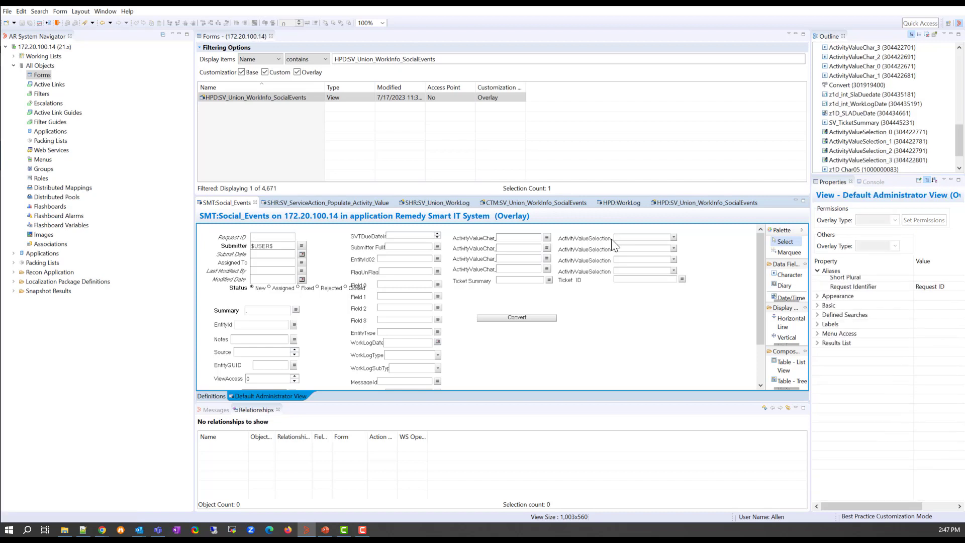
click(612, 240)
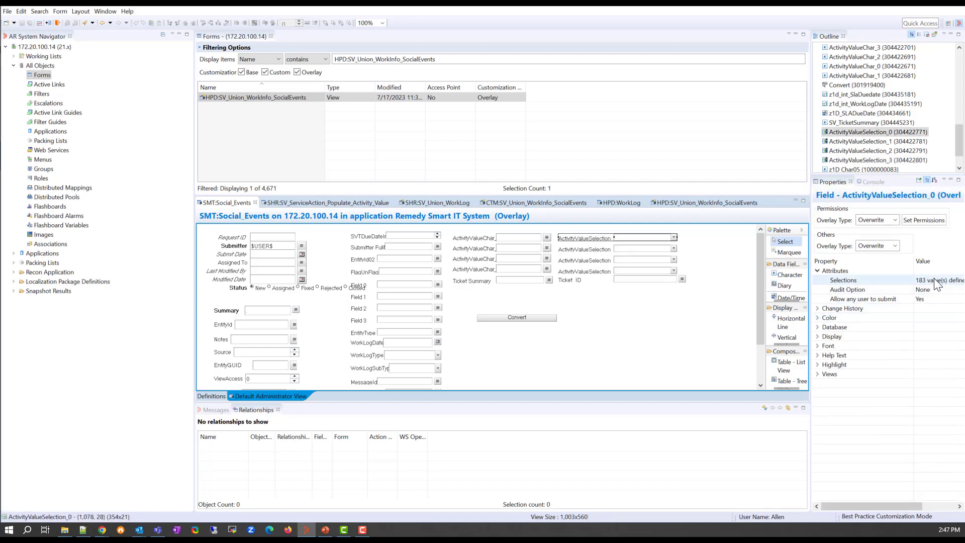
click(959, 282)
click(960, 280)
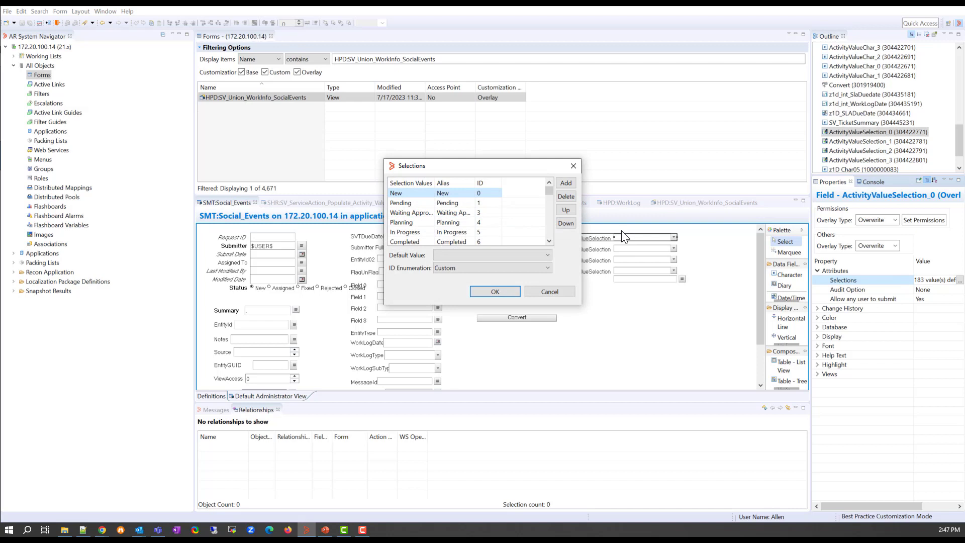
drag(549, 191, 553, 239)
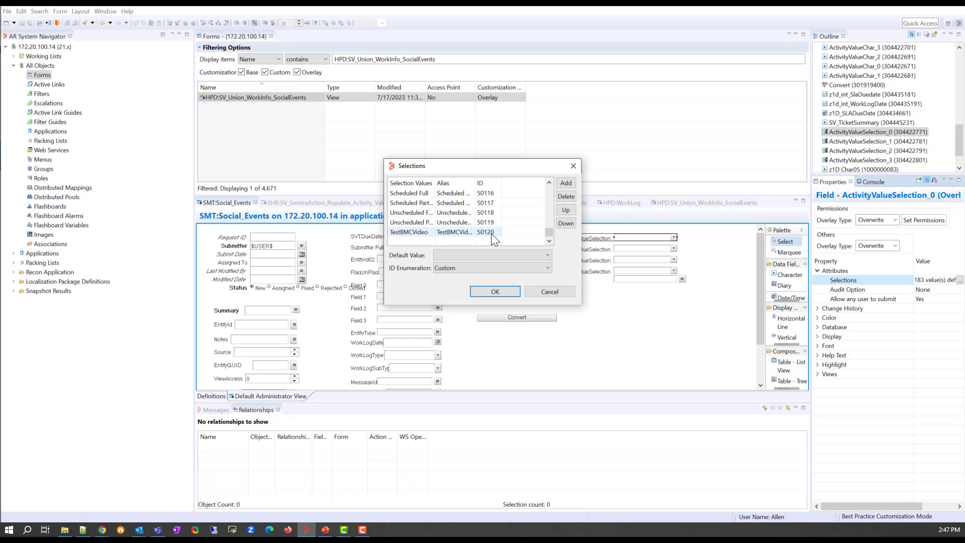
click(495, 292)
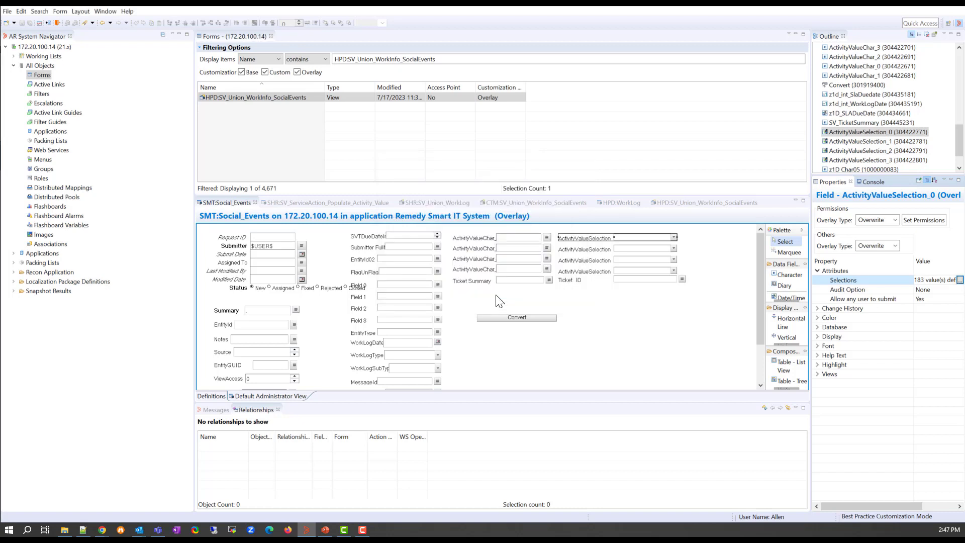
Step: Inspect the first ActivityValueSelection field's selections on SHR:SV_ServiceAction_Populate_Activity_Value
click(334, 204)
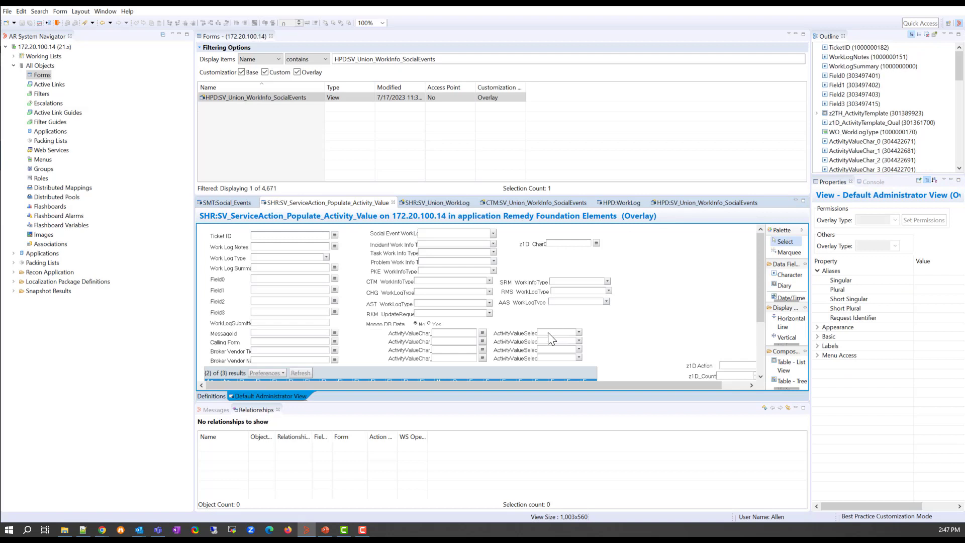
click(546, 332)
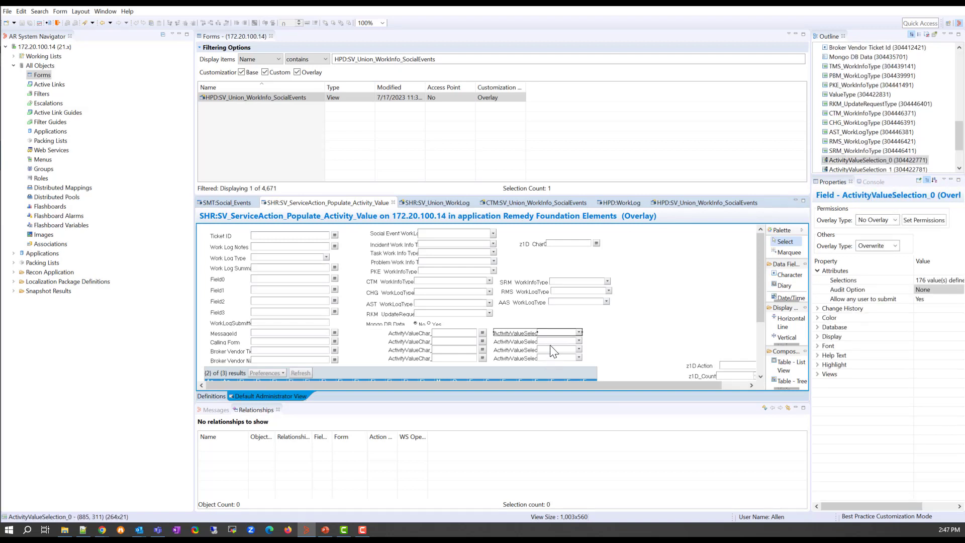
click(947, 280)
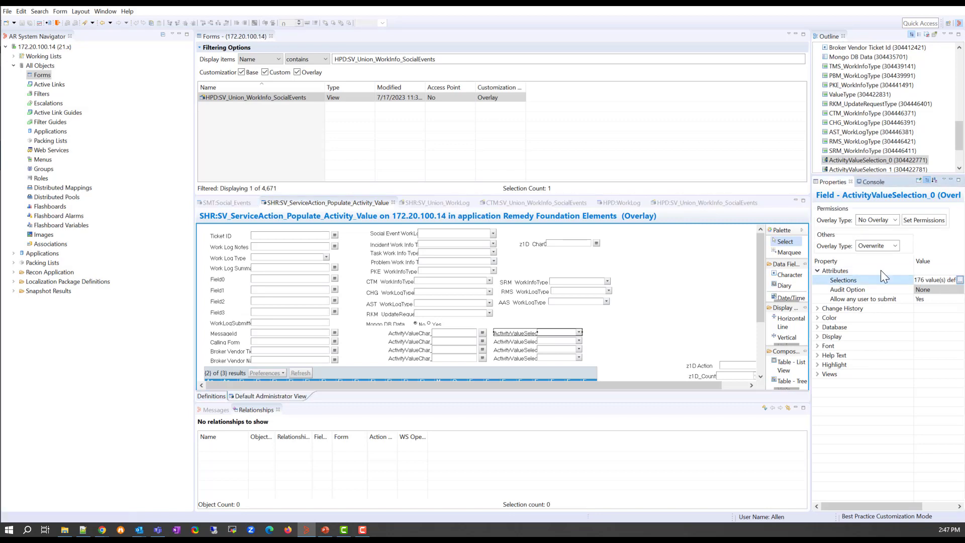
Step: Check SHR:SV_Union_WorkLog's ActivityValueSelection_0 list ends with TestBMCVideo 50120, then cancel
click(454, 203)
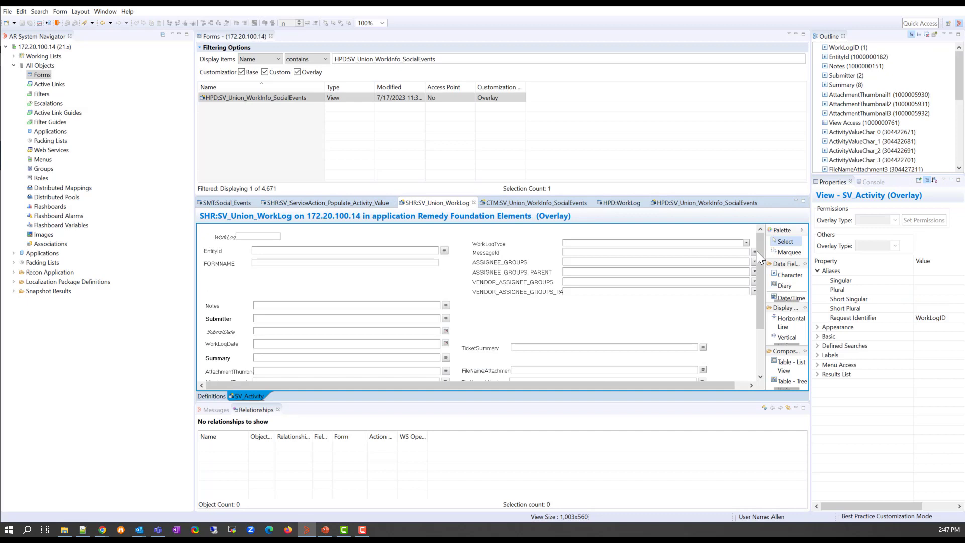
drag(760, 253, 760, 310)
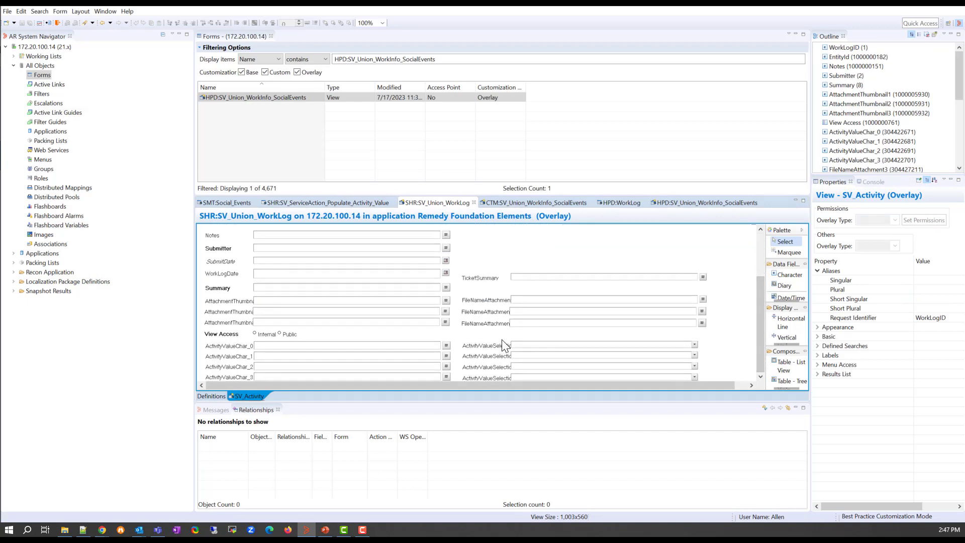
click(488, 345)
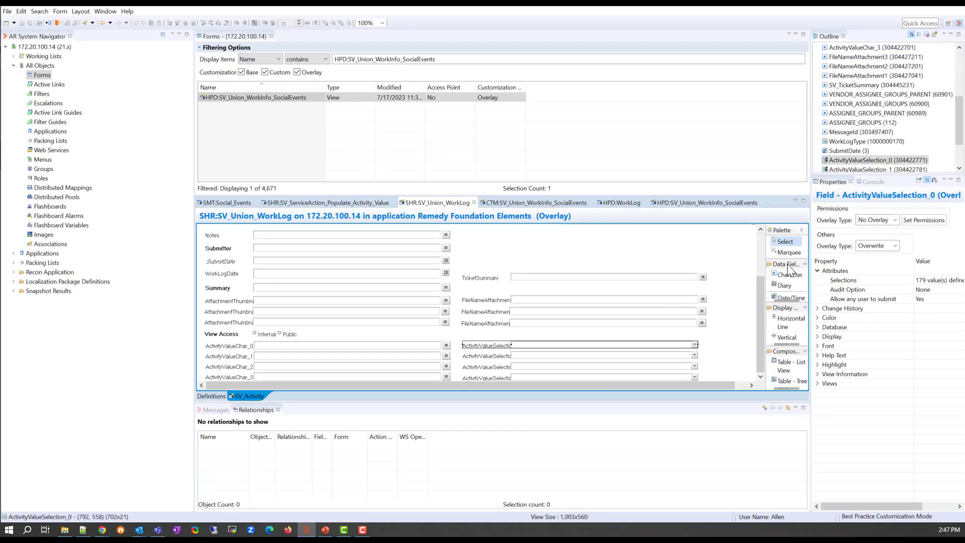
drag(961, 128, 962, 146)
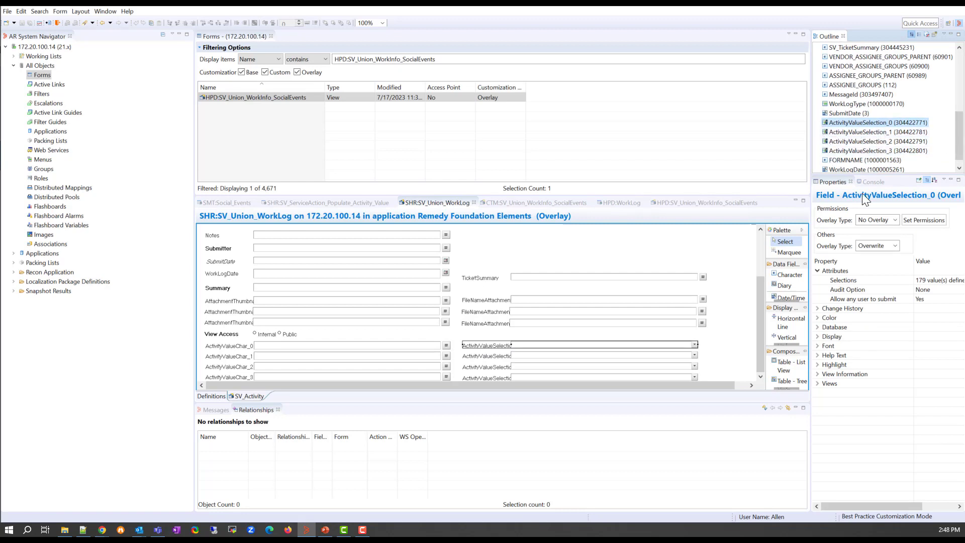
click(930, 281)
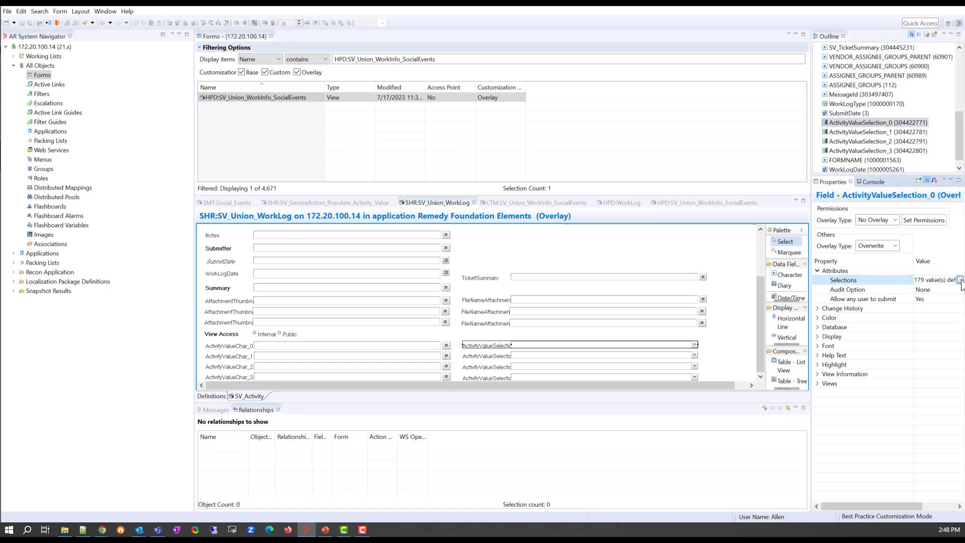
click(960, 280)
drag(548, 189, 559, 243)
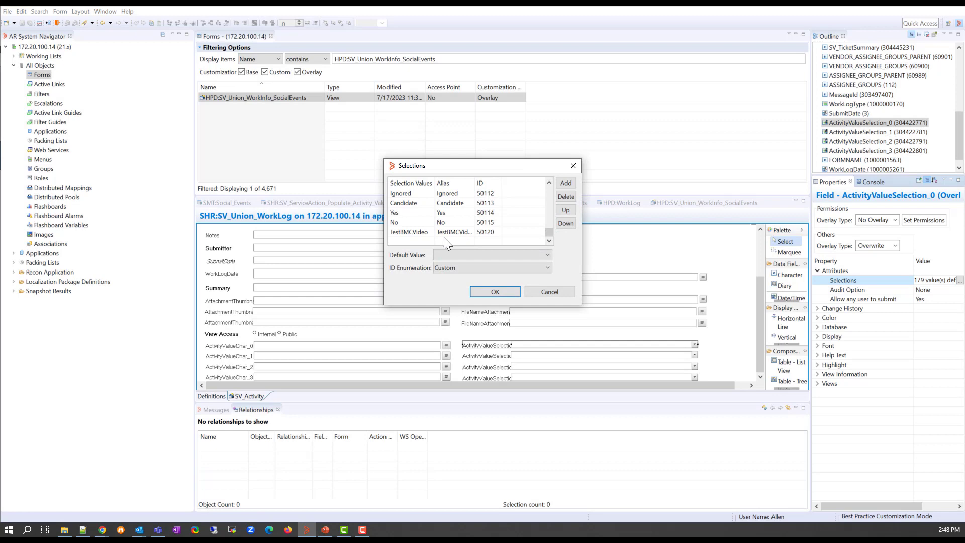
click(542, 287)
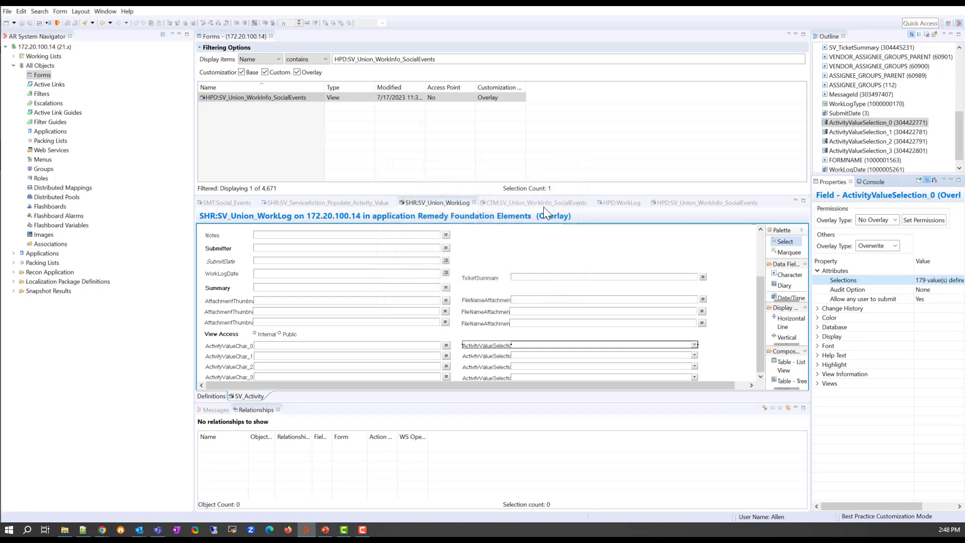
Step: Inspect the HPD:WorkLog Incident Work Info layout and its Work Log ID field properties
click(538, 204)
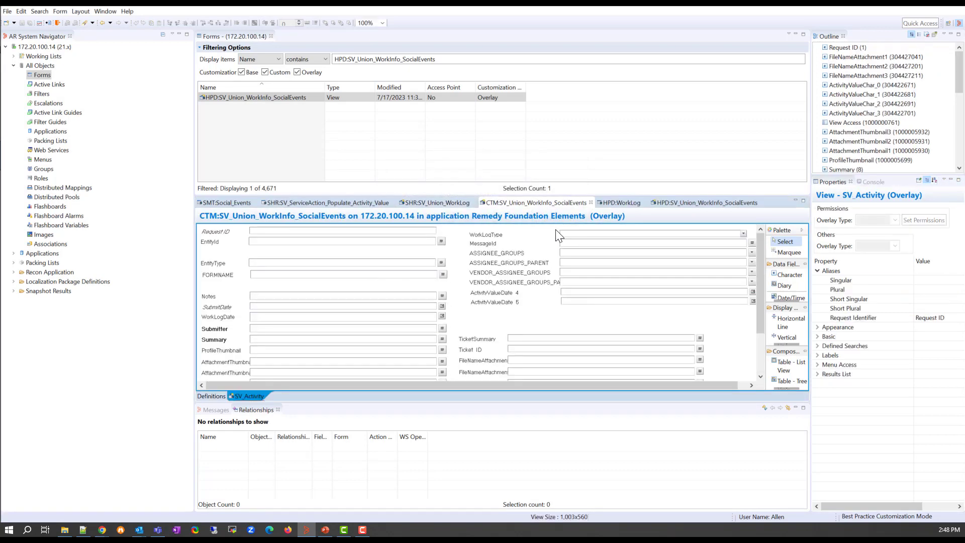
click(617, 203)
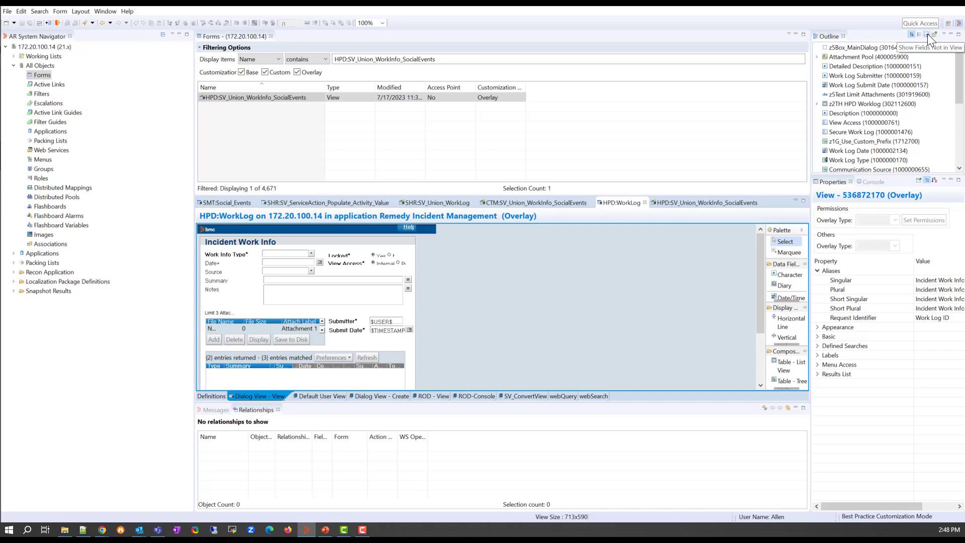
click(928, 35)
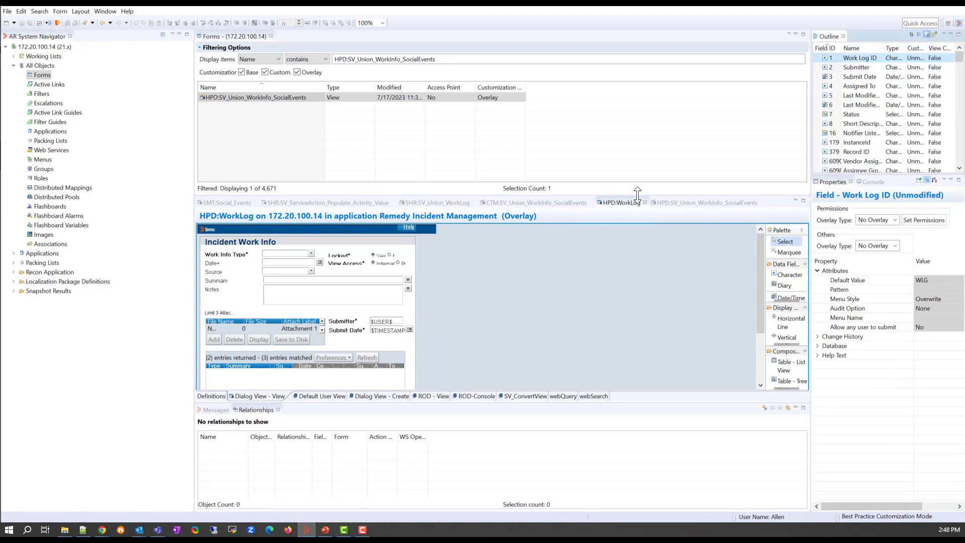
Step: Check Selections of ActivityValueSelection_0 and _1 on HPD:SV_Union_WorkInfo_SocialEvents
click(687, 206)
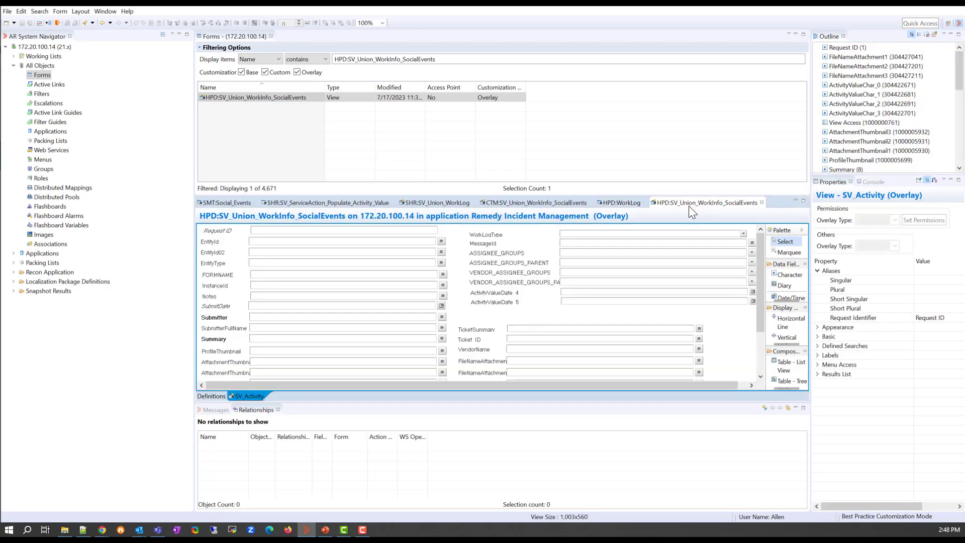
scroll(758, 270, down, 1)
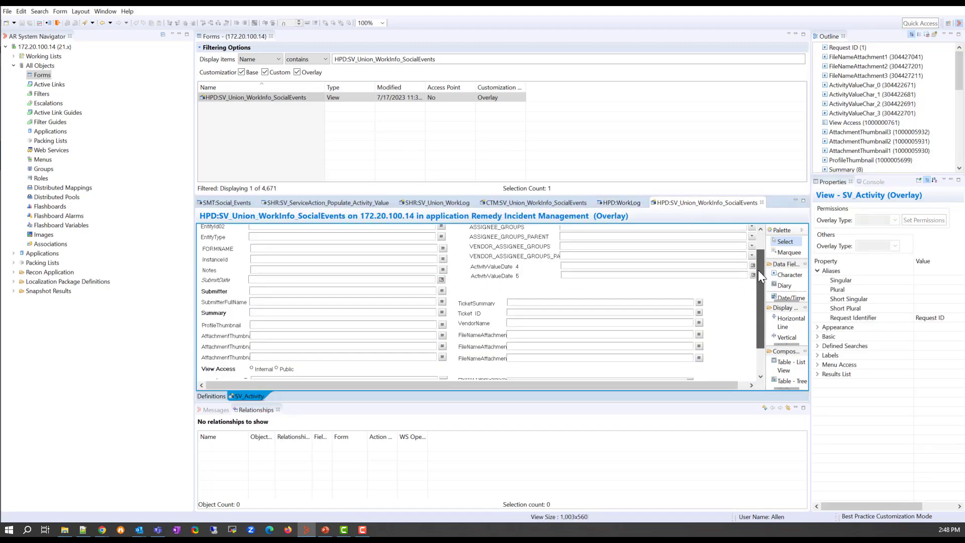
scroll(758, 270, down, 1)
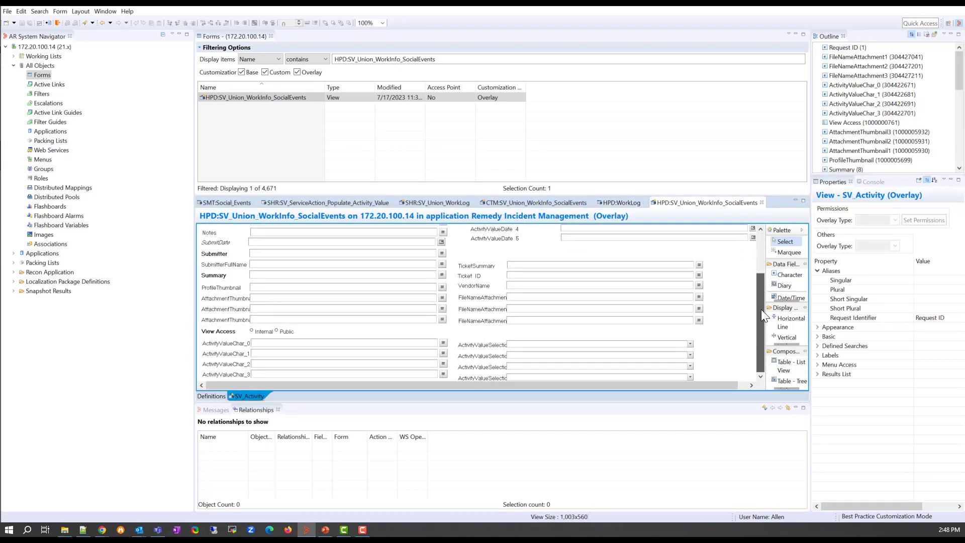
click(506, 345)
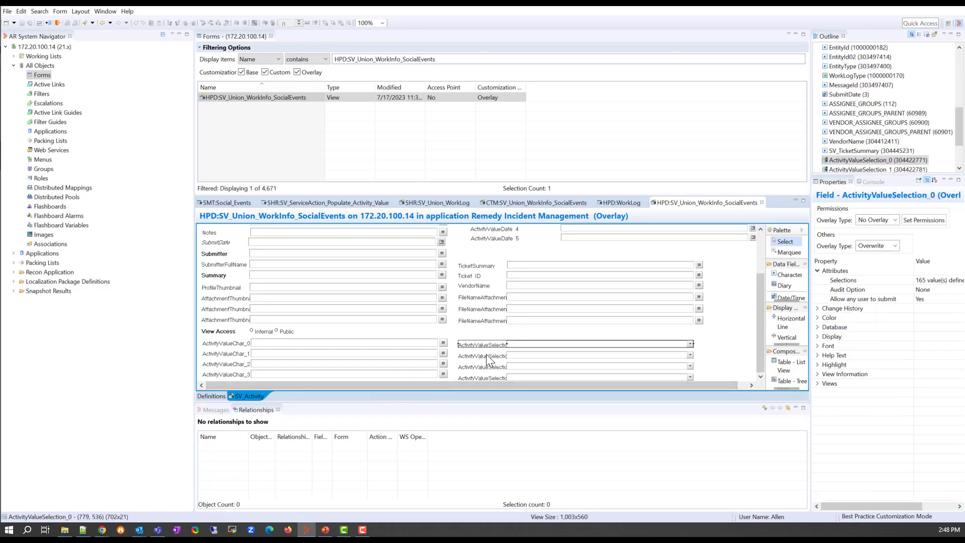
click(487, 355)
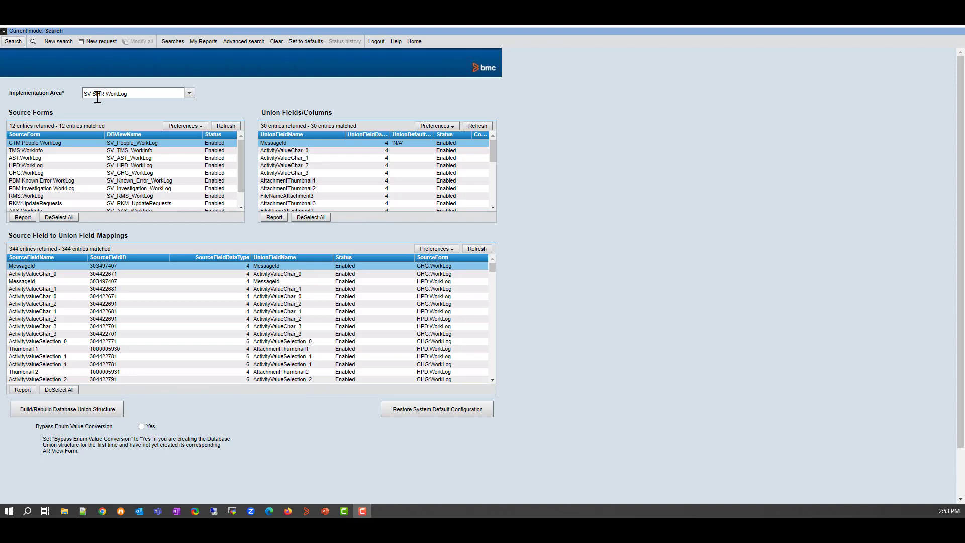
Step: Keep implementation area SV SHR WorkLog and set Bypass Enum Value Conversion to Yes
click(190, 93)
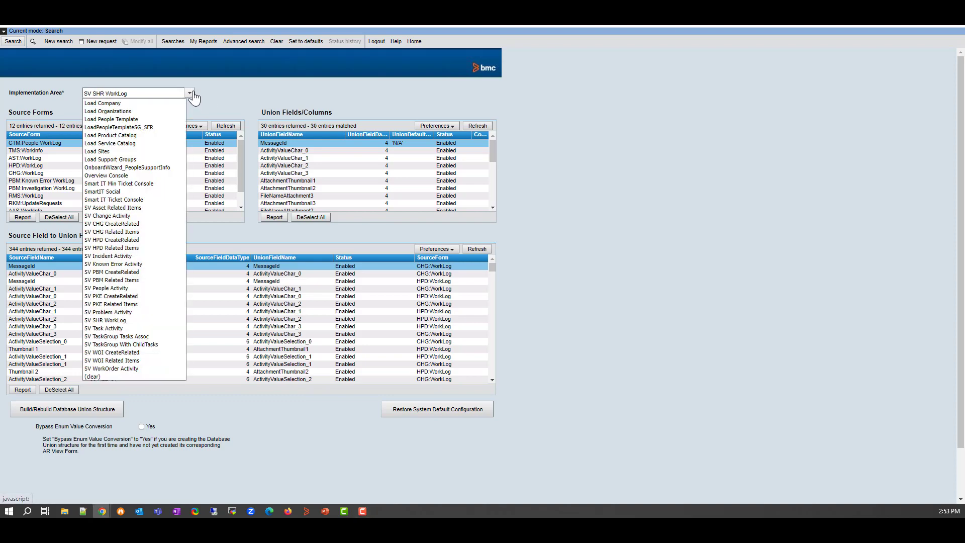
click(190, 94)
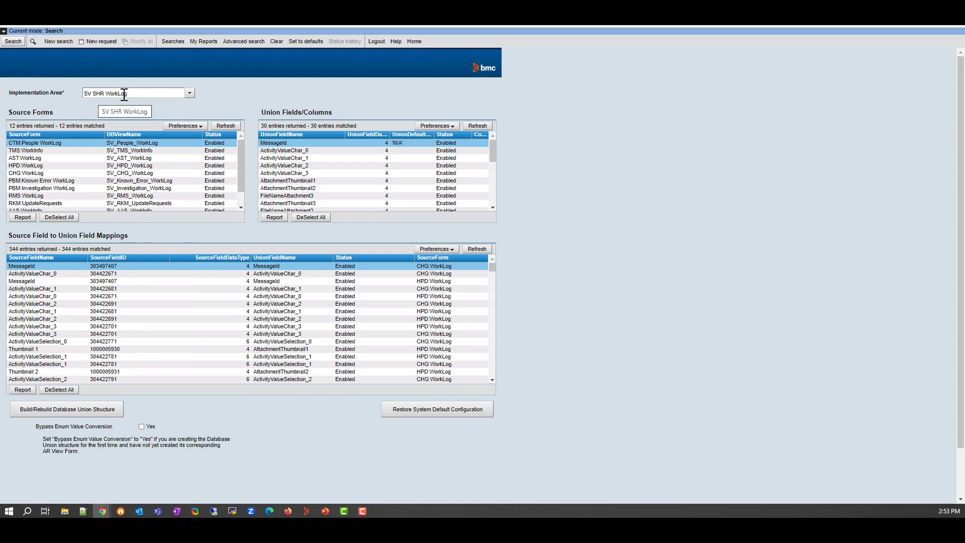
click(141, 426)
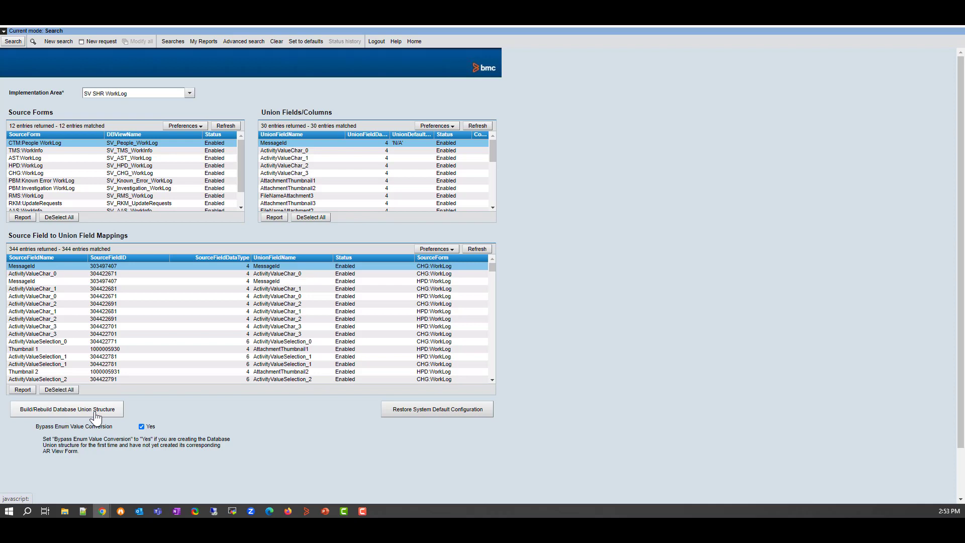
click(189, 94)
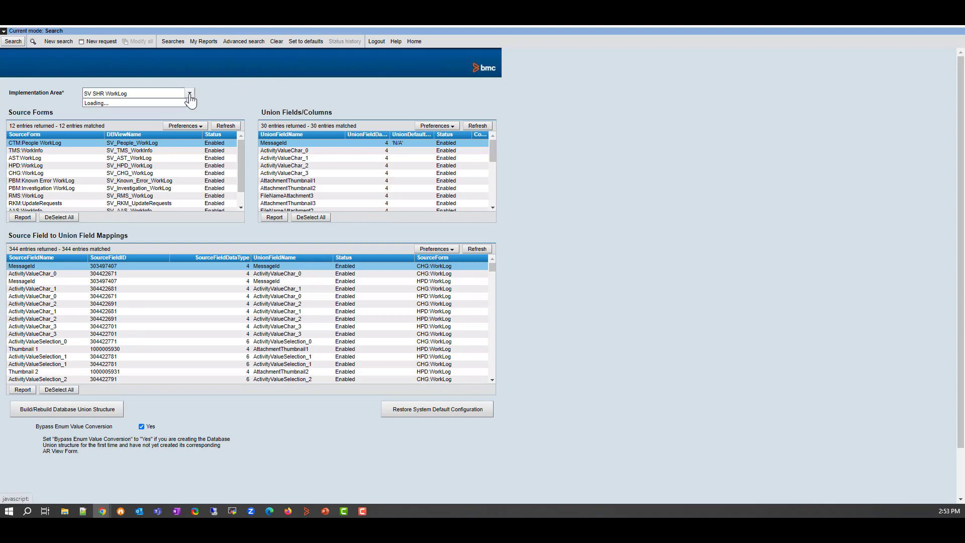
Step: Change the implementation area to SV People Activity, then to SV Incident Activity
click(147, 101)
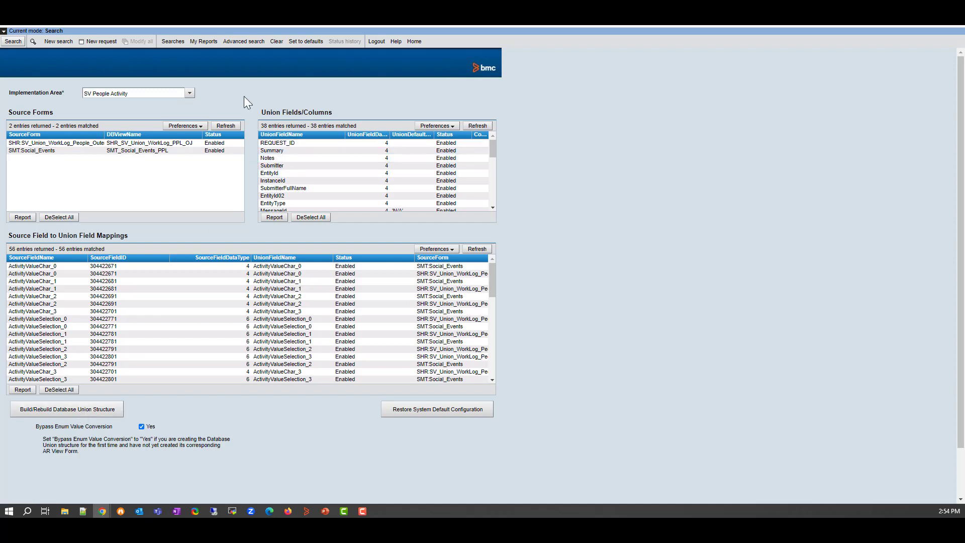
click(190, 93)
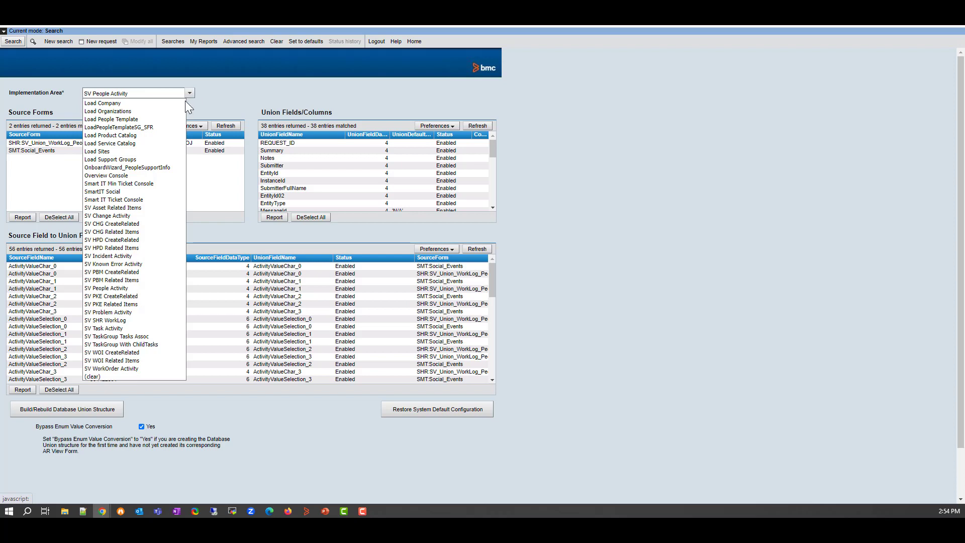
click(124, 257)
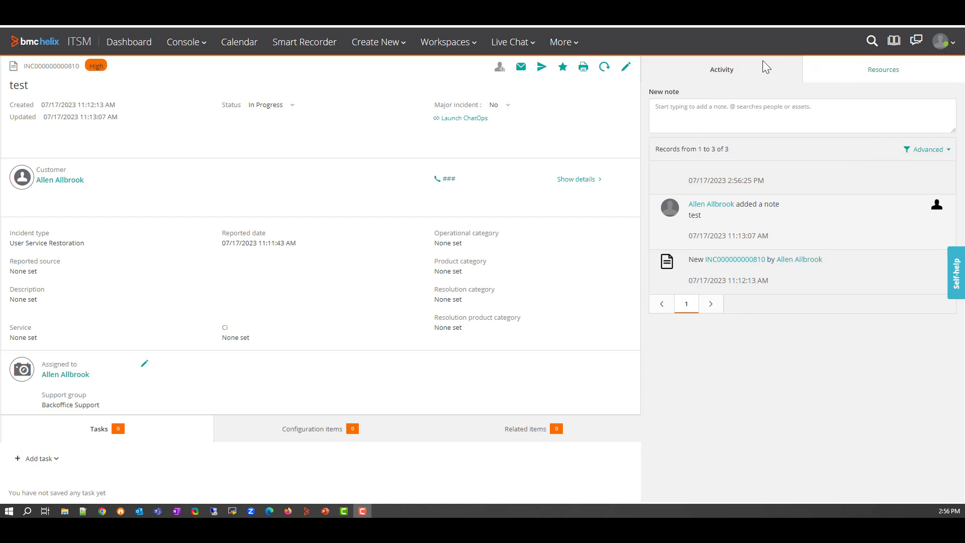
Step: Post a note reading 'test' with note type CustomBMCVideo on the incident
click(720, 112)
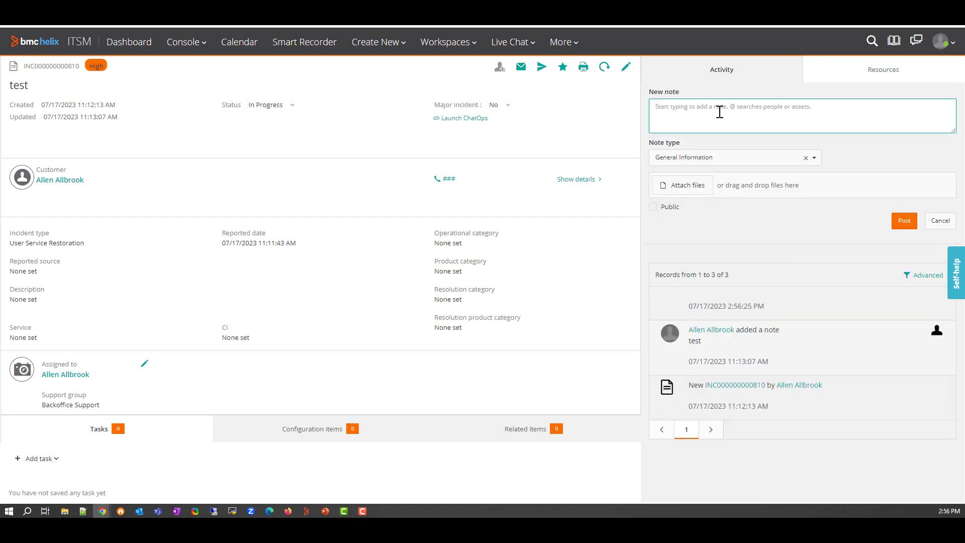
text(test)
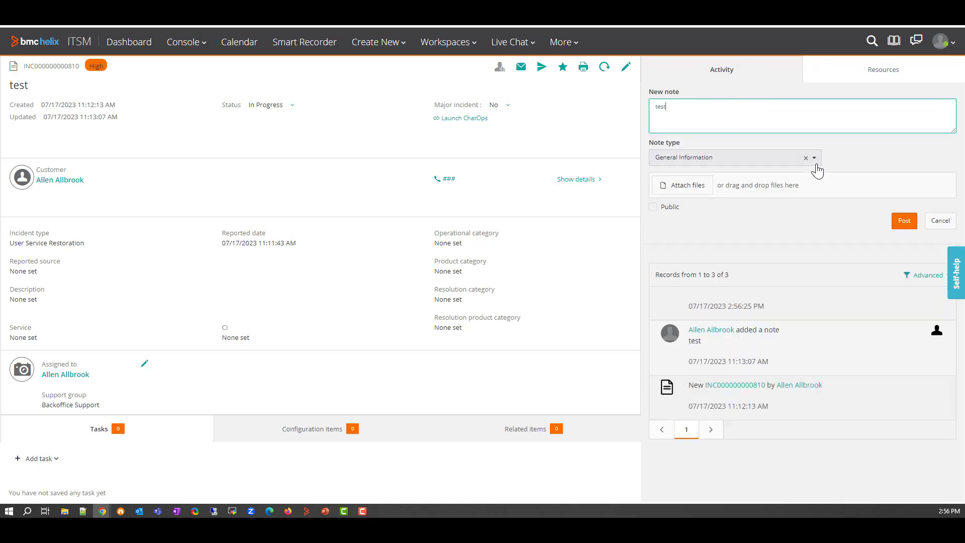
click(817, 162)
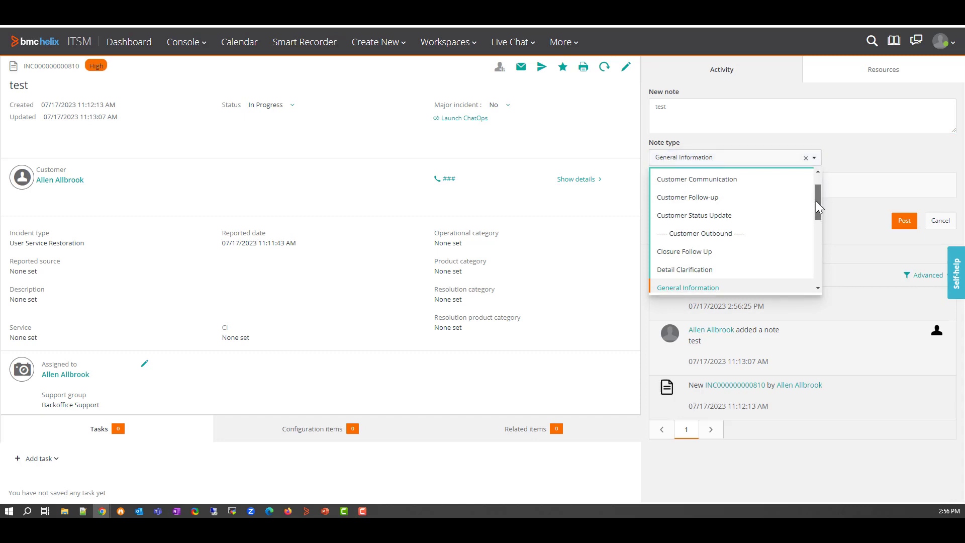
drag(816, 201, 816, 182)
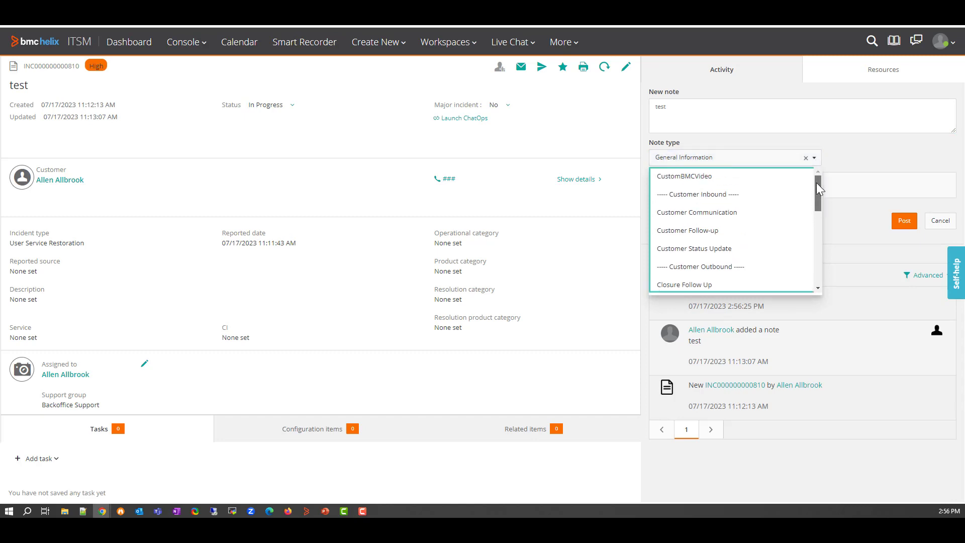
click(705, 179)
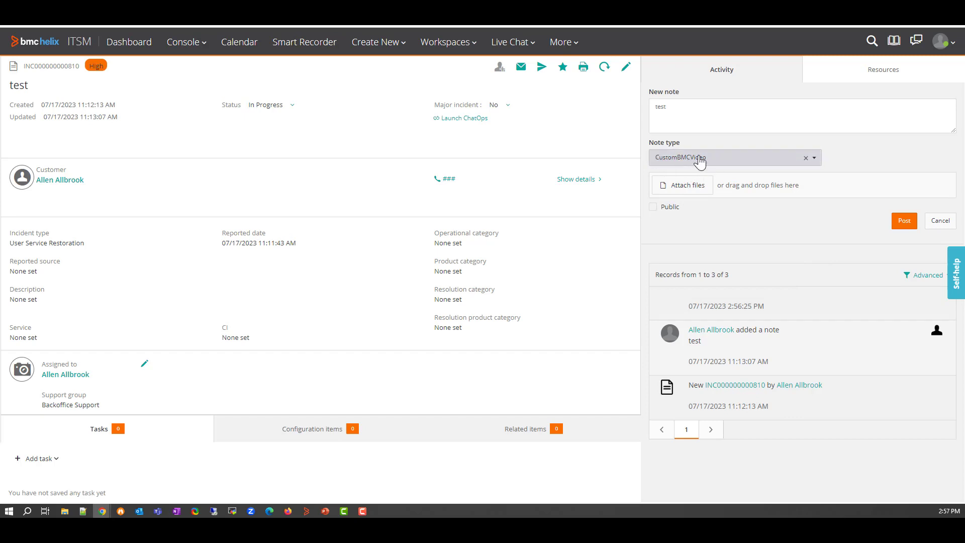
click(904, 222)
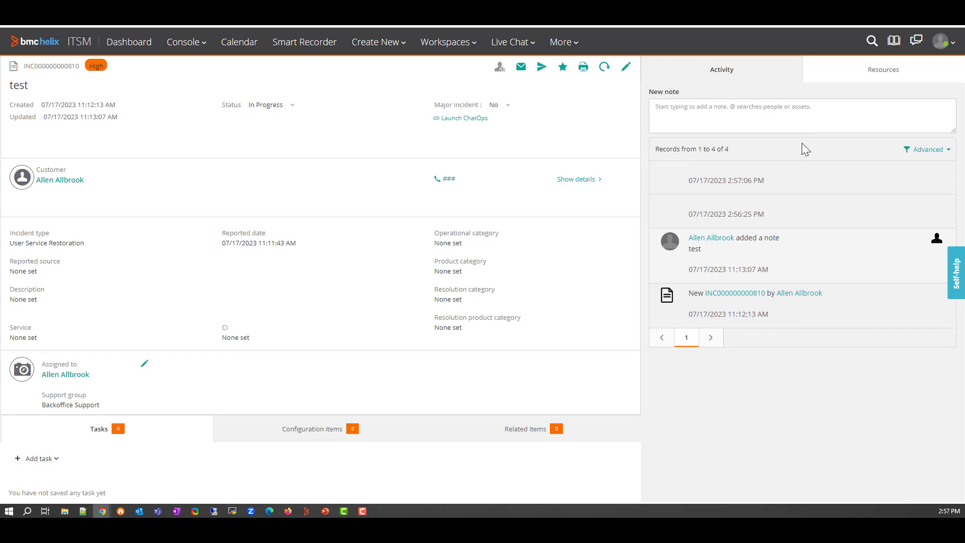